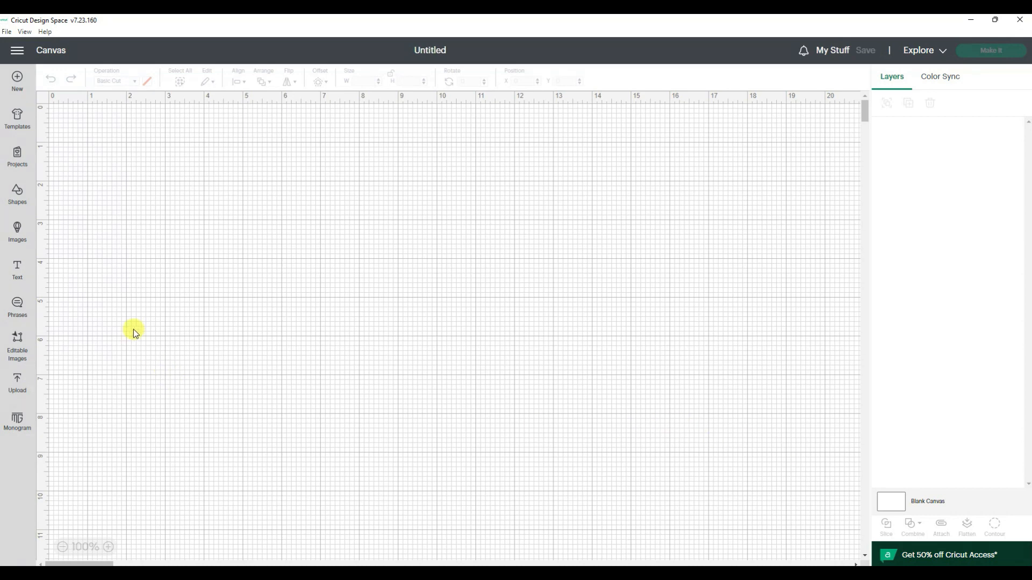
Search the image library for "heart" and limit the results to free images.
click(21, 240)
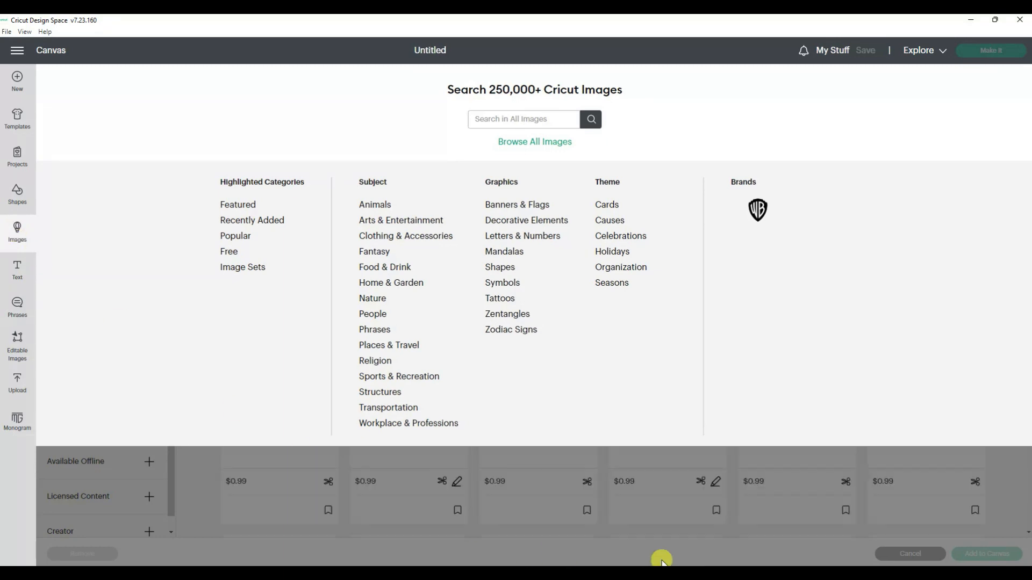
click(499, 119)
text(h)
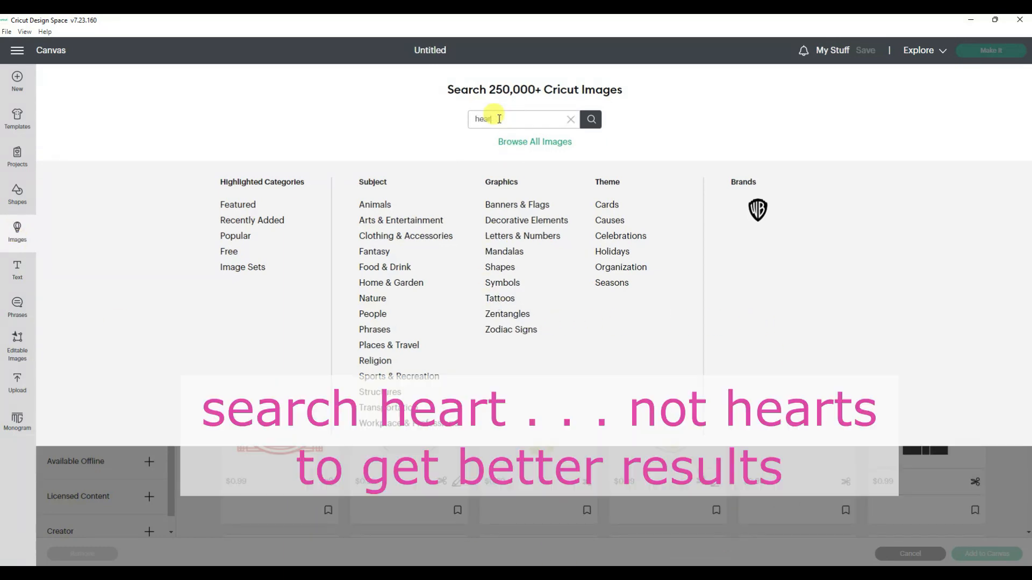
text(eart)
key(Return)
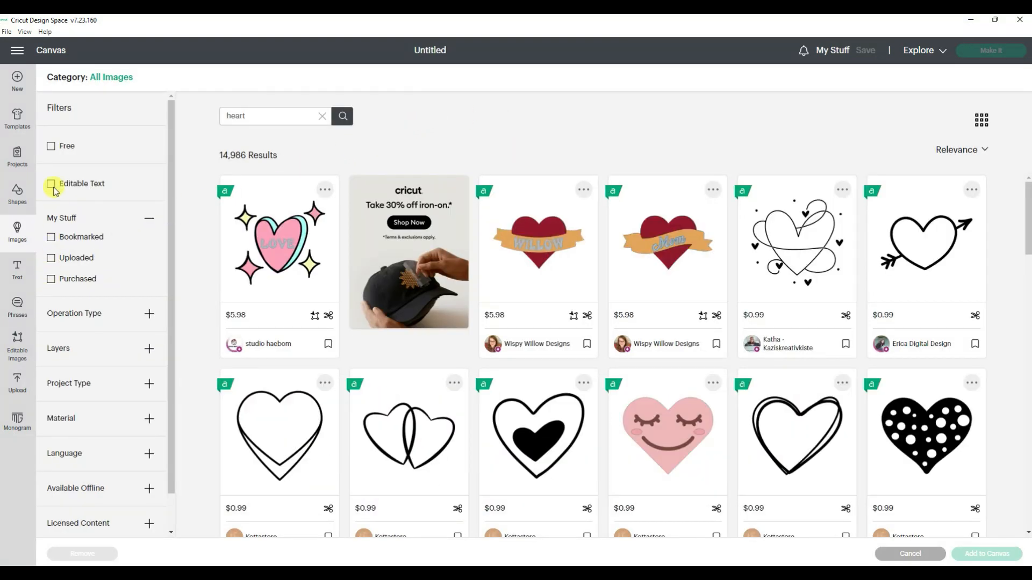
click(51, 148)
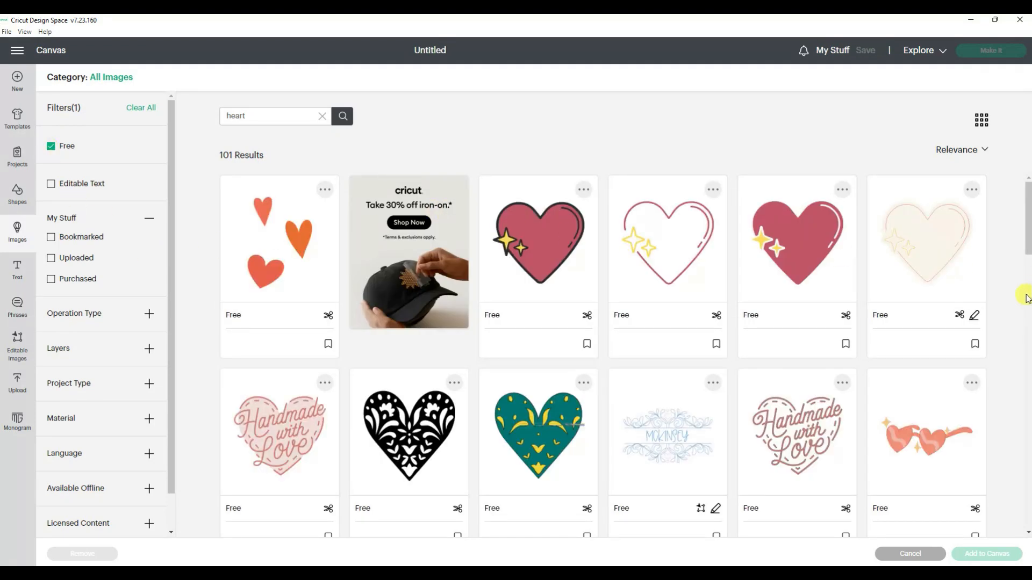
Select the plain tan, olive green, red and dark grey heart images and add all four to the canvas.
scroll(1003, 383, down, 4)
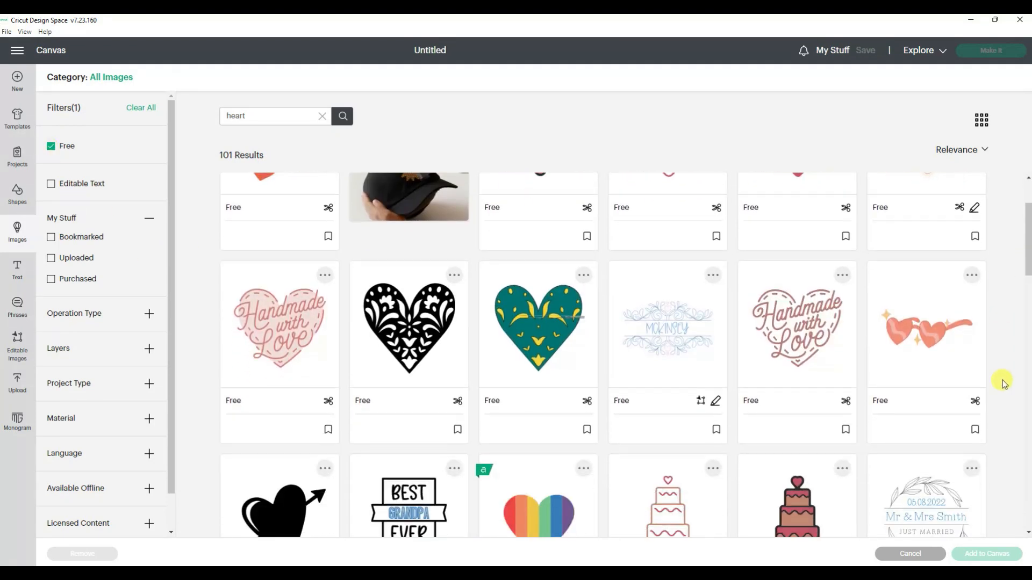
scroll(1003, 382, down, 10)
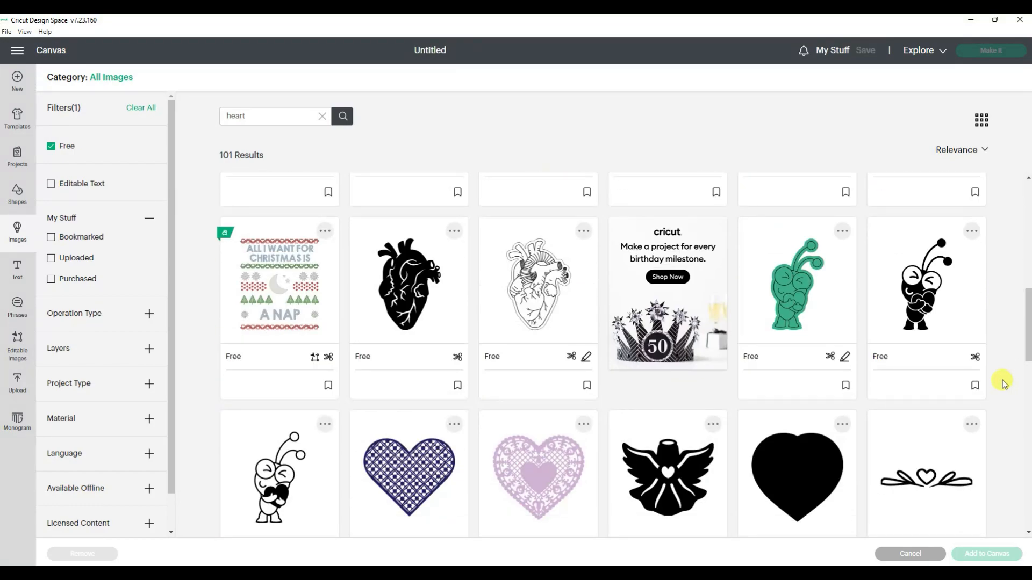
scroll(1003, 382, down, 10)
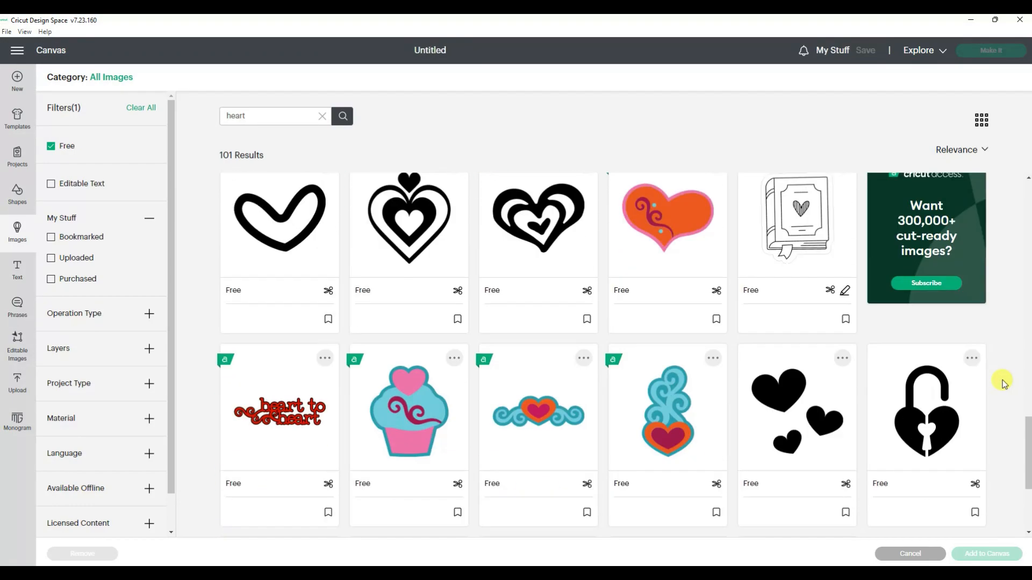
scroll(1003, 382, down, 3)
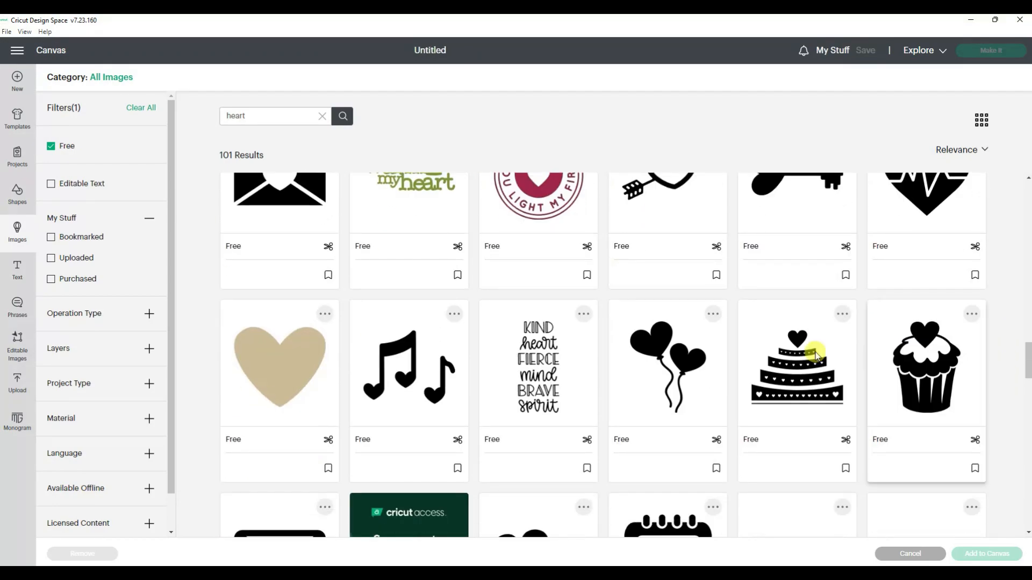
click(276, 376)
scroll(276, 376, down, 12)
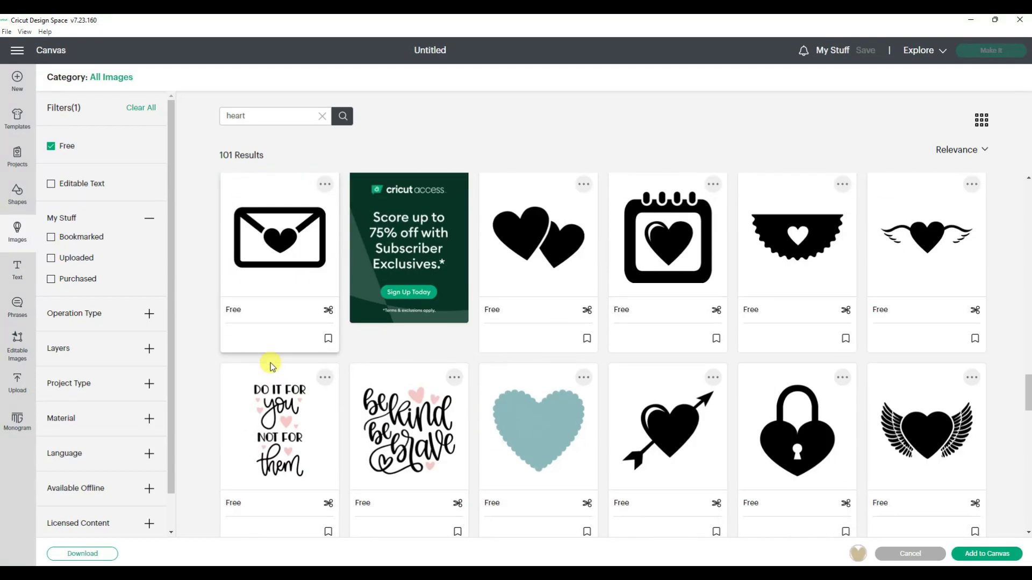
scroll(272, 363, down, 7)
click(317, 430)
click(417, 453)
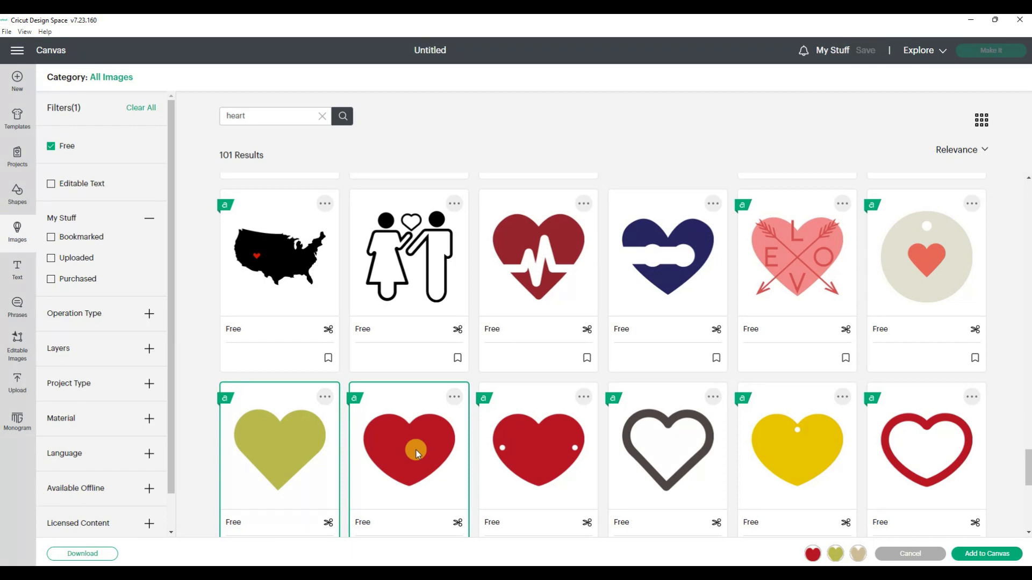
scroll(417, 453, down, 7)
click(652, 427)
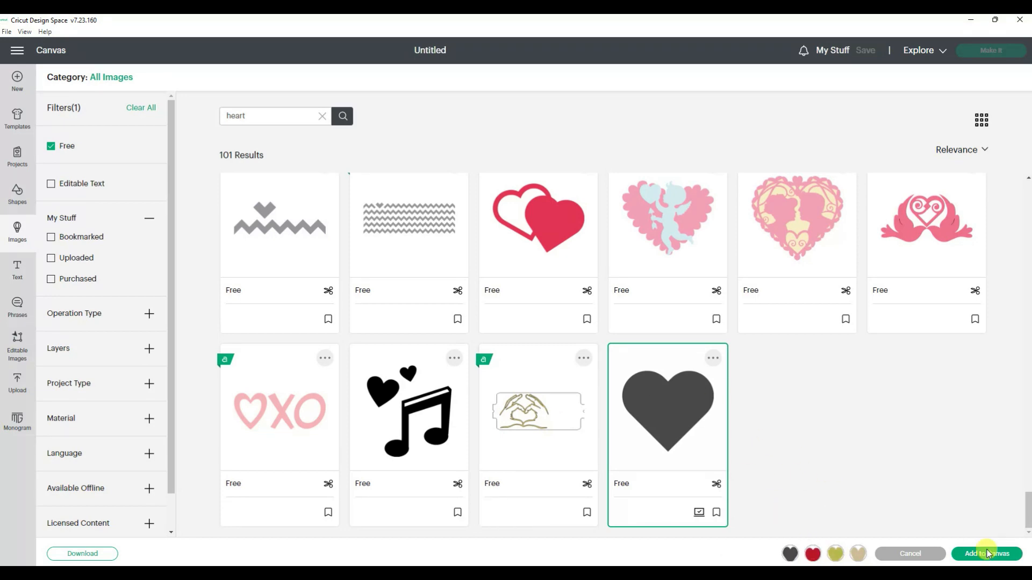
click(1001, 559)
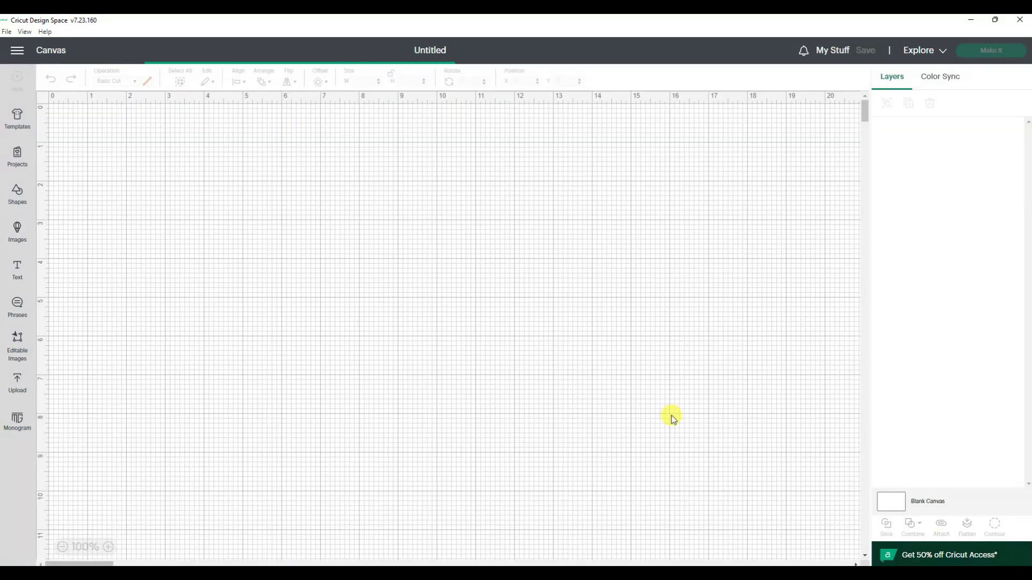
click(510, 346)
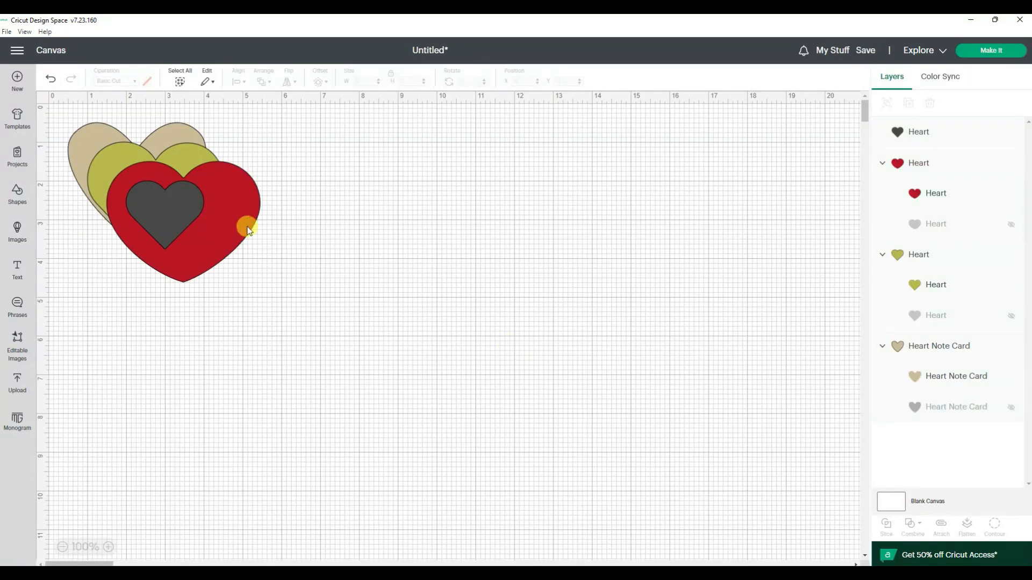
Spread the dark grey, red and olive green hearts apart on the canvas so none of the hearts overlap.
drag(179, 213, 535, 243)
drag(260, 227, 369, 304)
drag(196, 231, 720, 272)
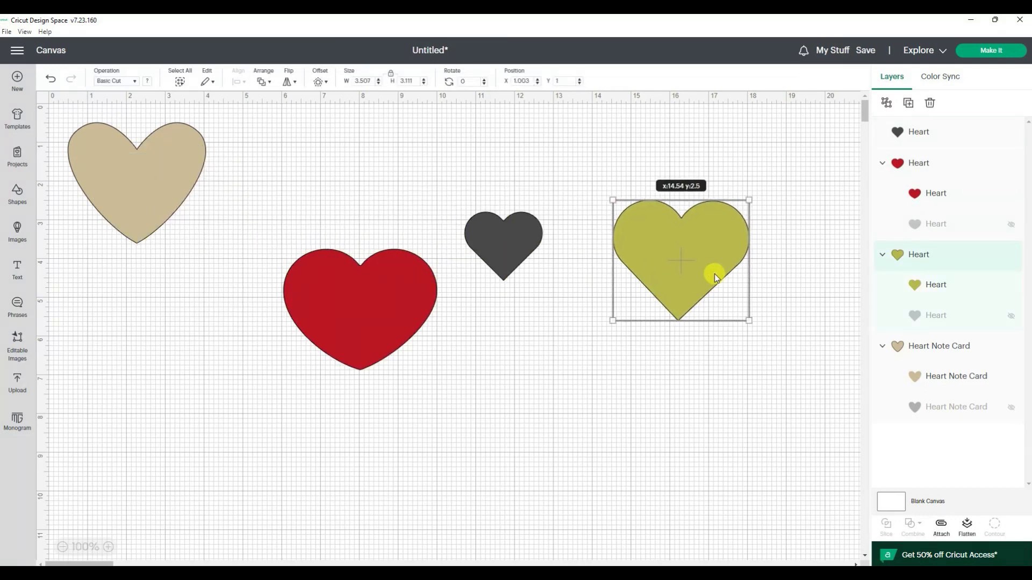
Enlarge the dark grey heart to about 3.15 by 2.79 in and delete the olive green heart.
click(511, 243)
drag(543, 280, 587, 321)
click(695, 241)
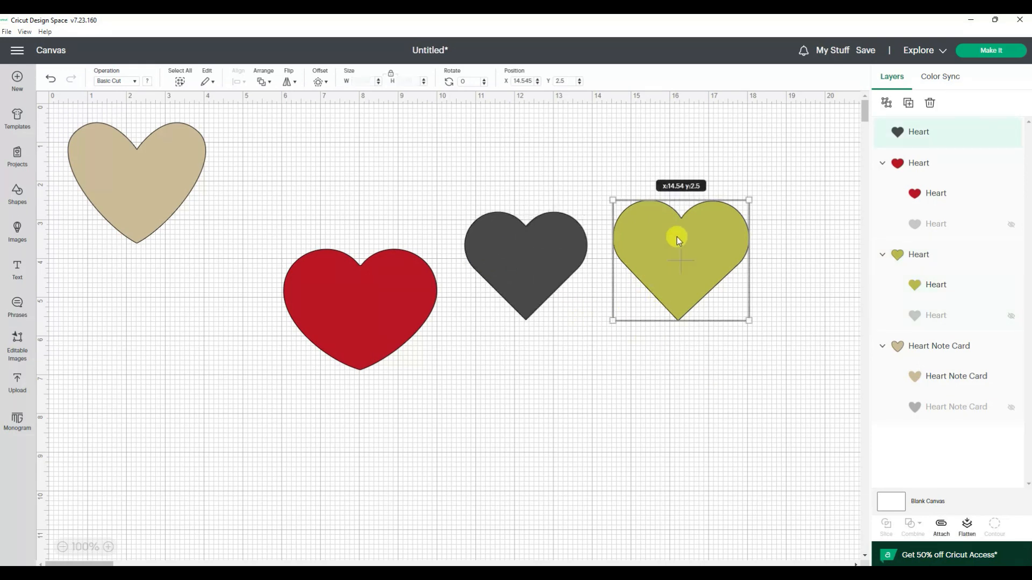
key(Delete)
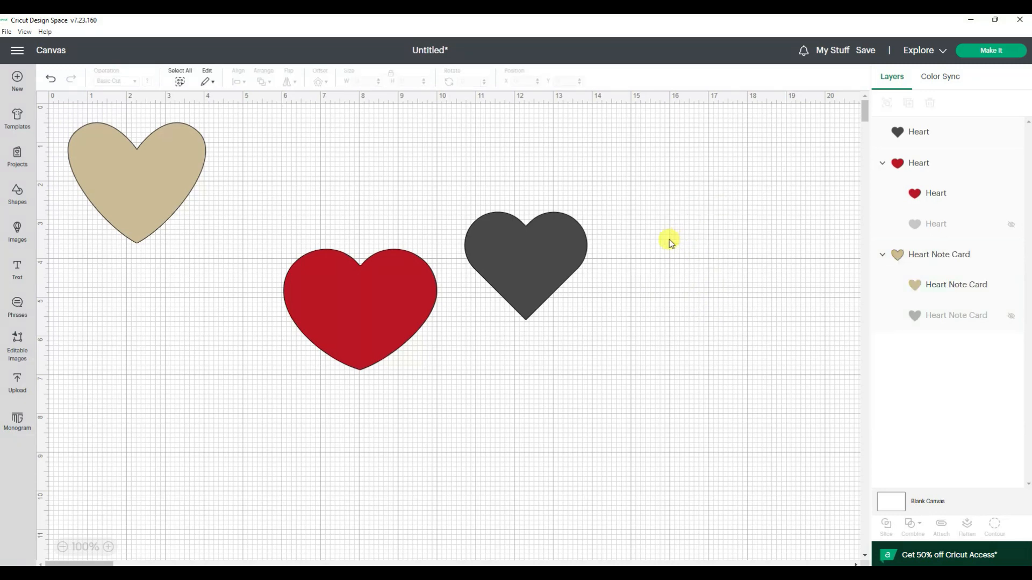
Arrange the red and tan hearts in a row beside the dark grey heart.
drag(377, 328, 384, 304)
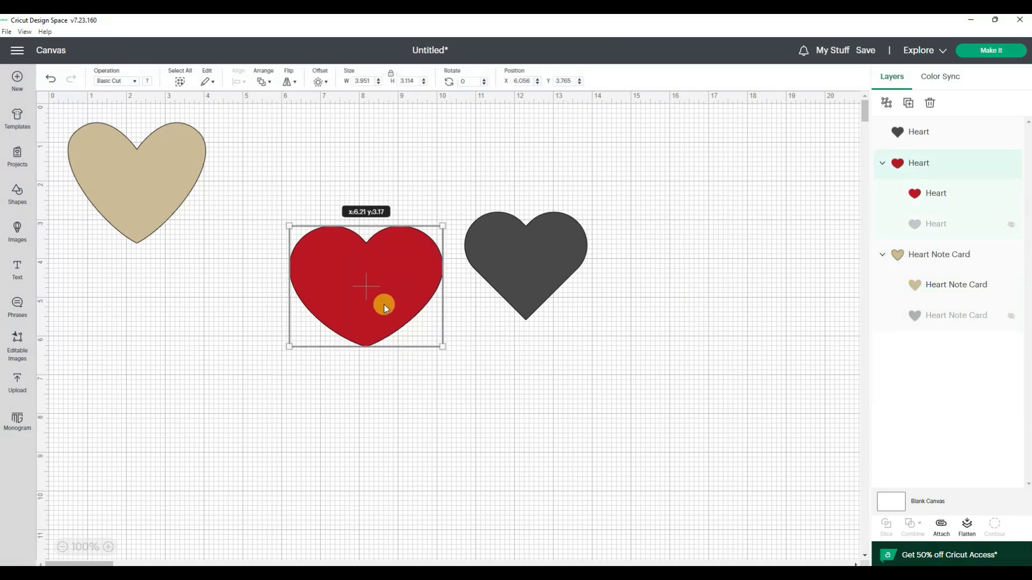
click(140, 197)
drag(140, 197, 196, 283)
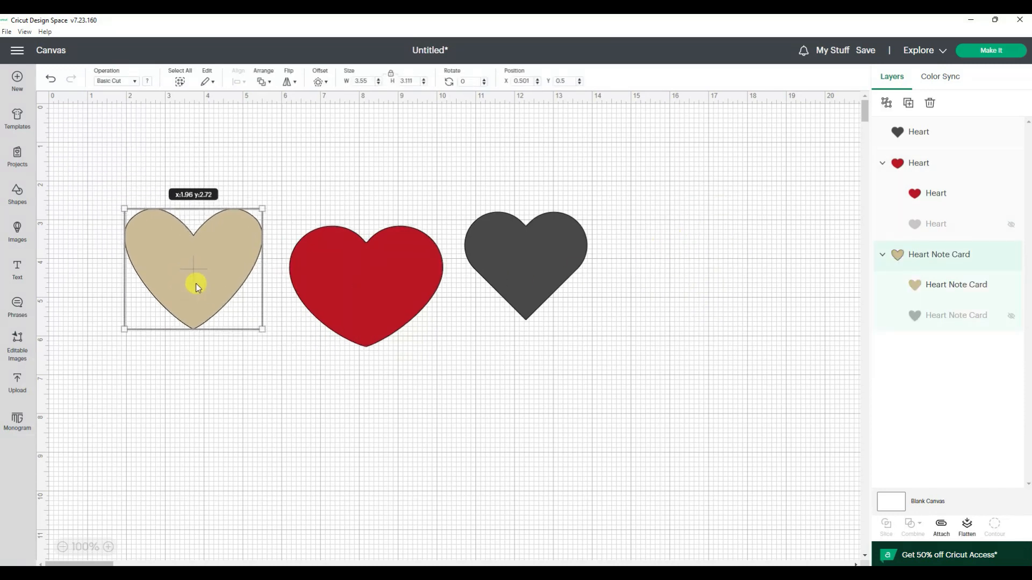
click(308, 427)
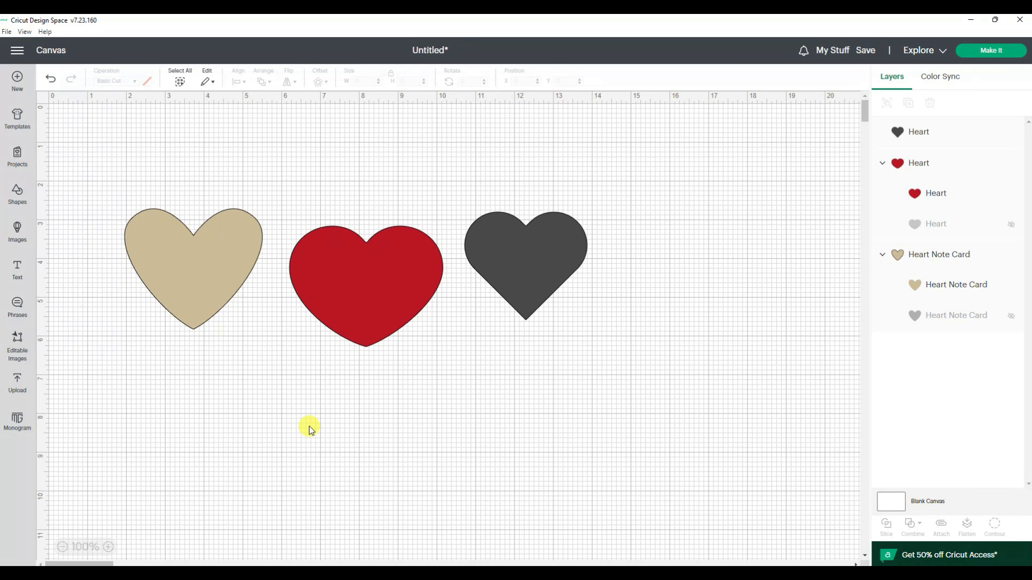
Reshape the red heart with its proportions unlocked to about 3.35 by 3.04 in.
click(365, 293)
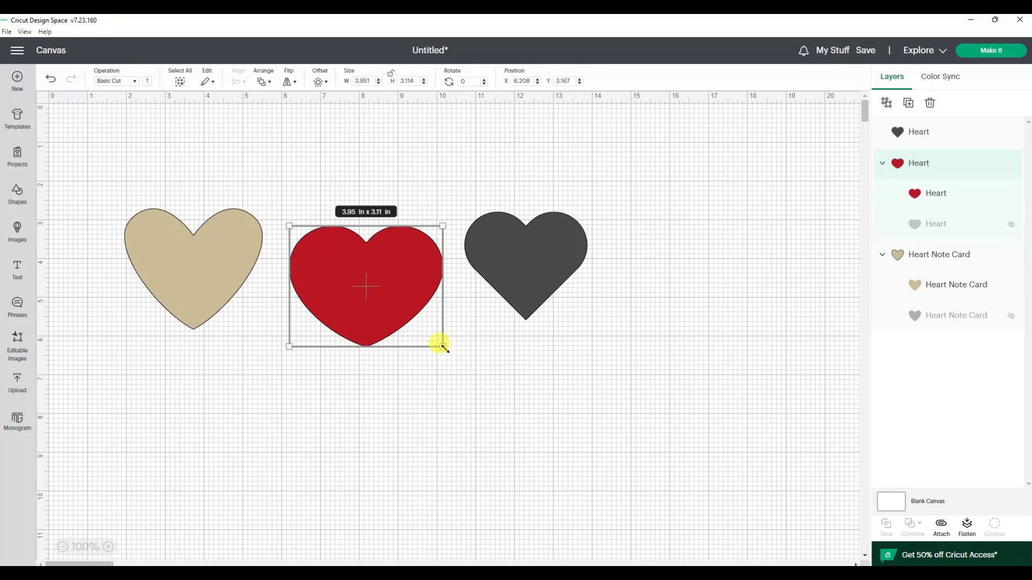
drag(439, 342, 428, 352)
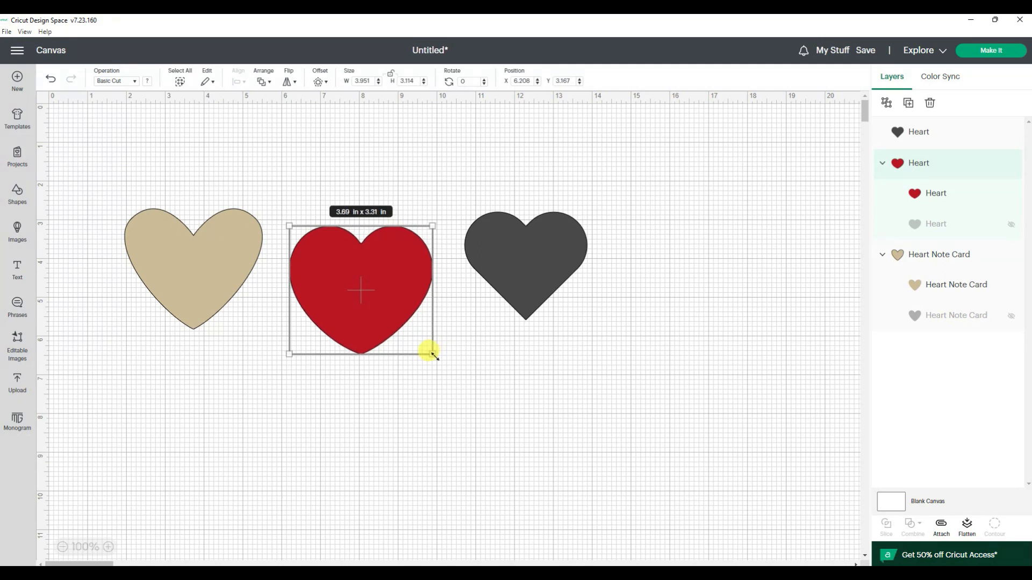
drag(434, 356, 420, 344)
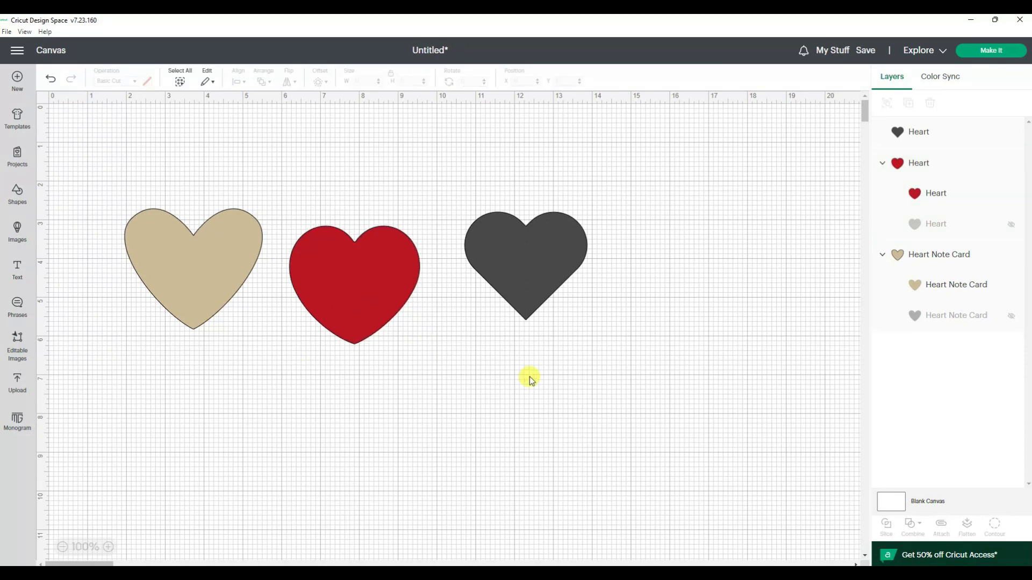
Delete the dark grey and tan hearts, keeping only the red one.
click(540, 265)
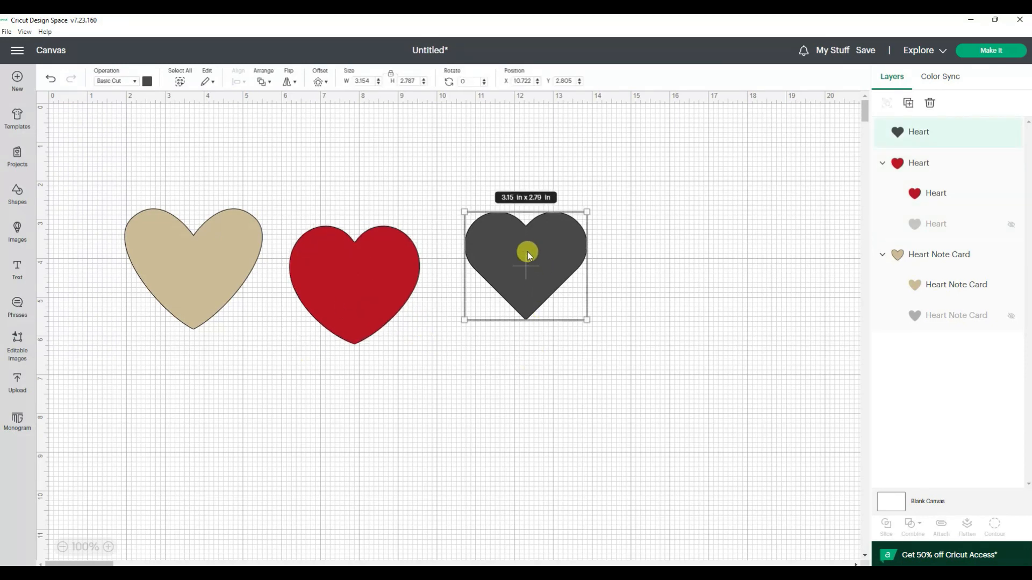
key(Delete)
click(203, 255)
key(Delete)
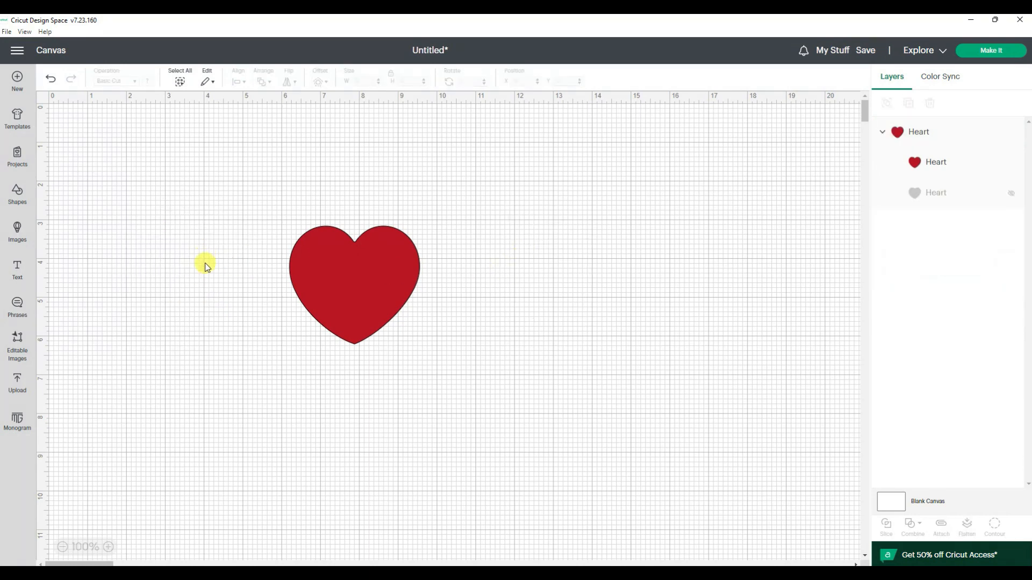
Set the red heart's width to 5.25 in with its proportions locked.
click(368, 283)
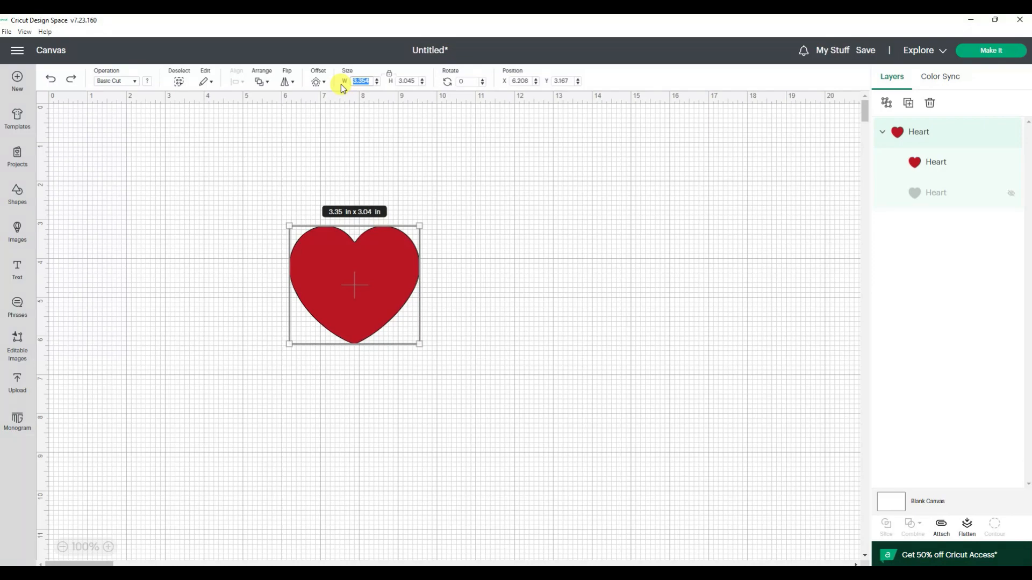
text(5.25)
key(Return)
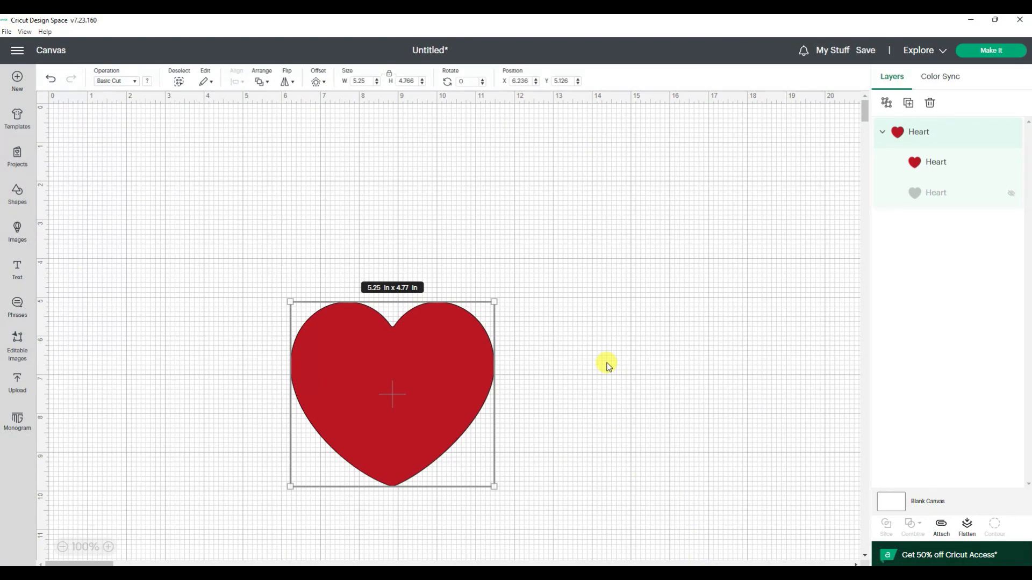
Duplicate the red heart and place the copy above the original.
right_click(418, 382)
click(432, 324)
drag(264, 292, 411, 264)
Flip the upper heart vertically and move it up so its lobes only slightly overlap those of the lower heart.
click(289, 81)
click(292, 109)
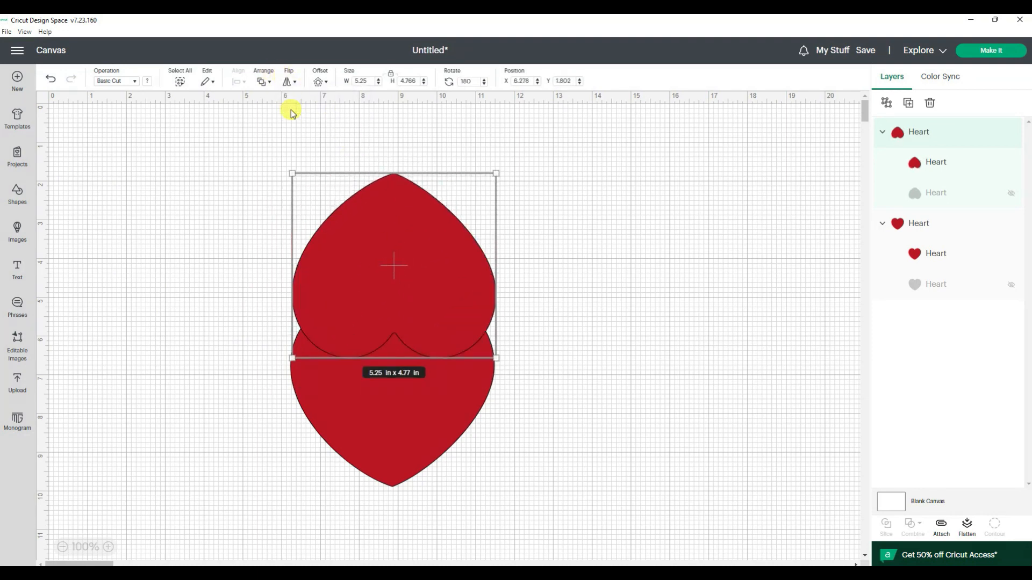
drag(464, 302, 463, 263)
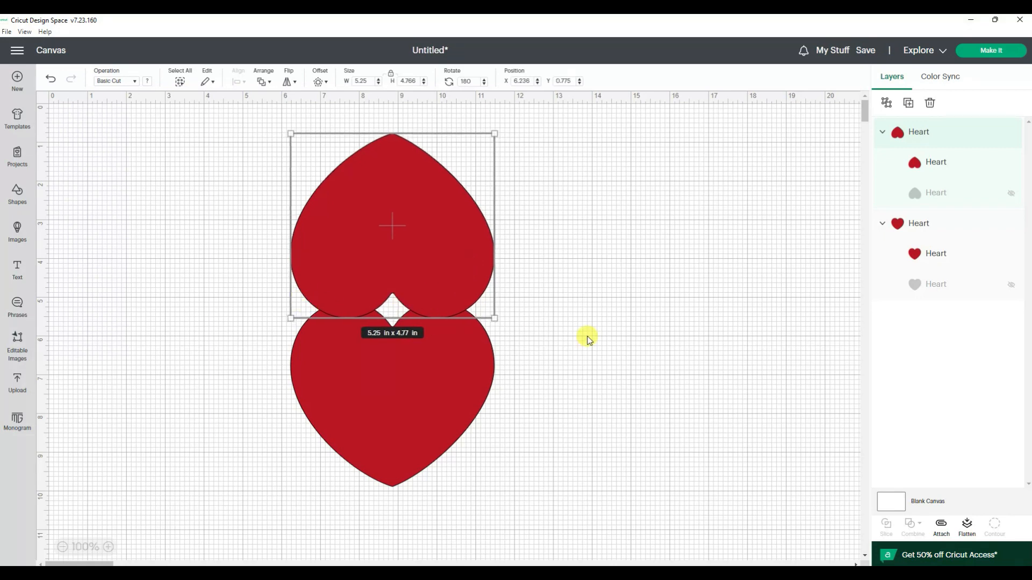
click(600, 345)
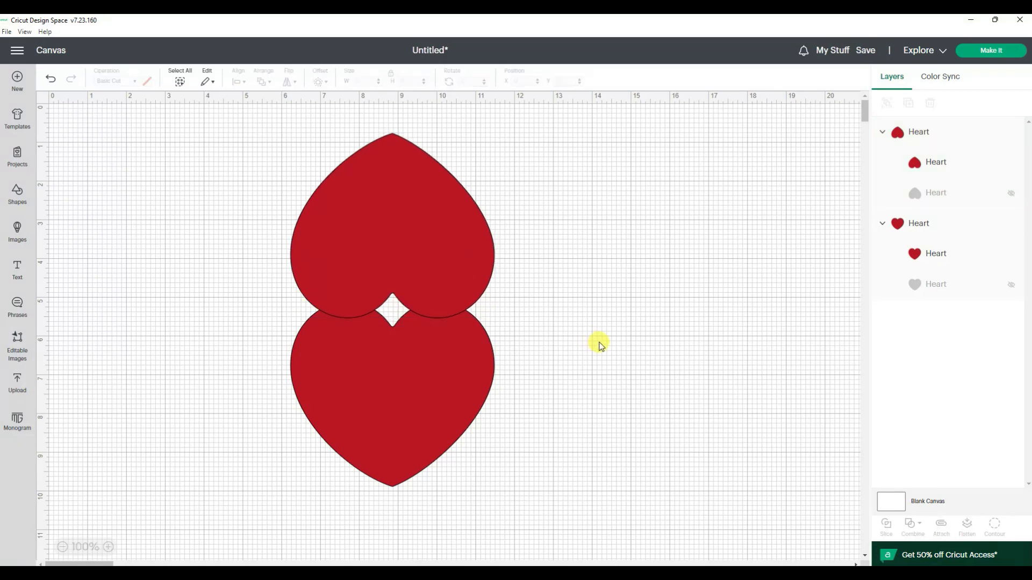
Shift the upper heart about 0.76 in sideways so it is out of line with the lower heart.
drag(183, 117, 672, 534)
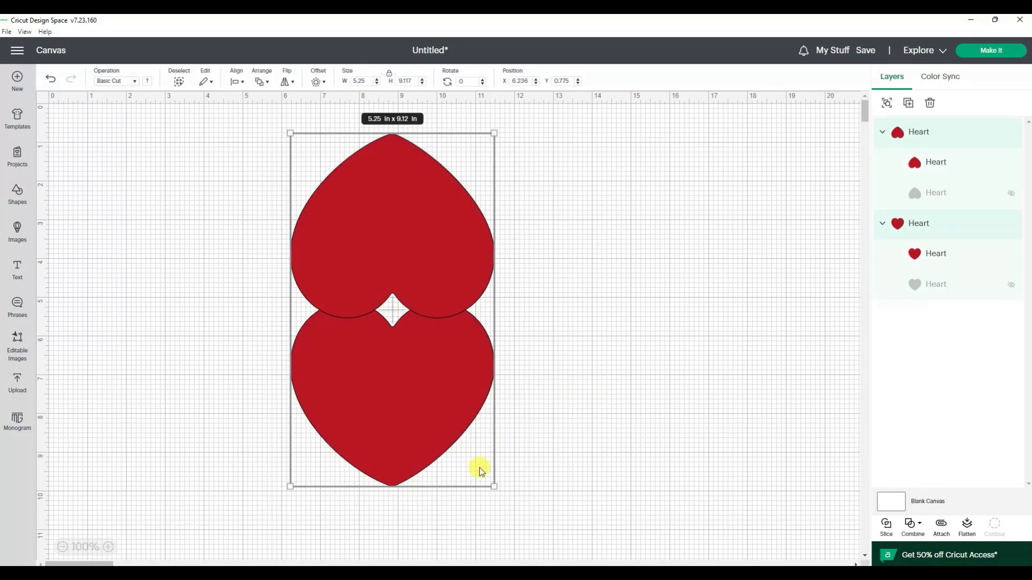
click(569, 320)
drag(467, 272, 495, 272)
click(622, 281)
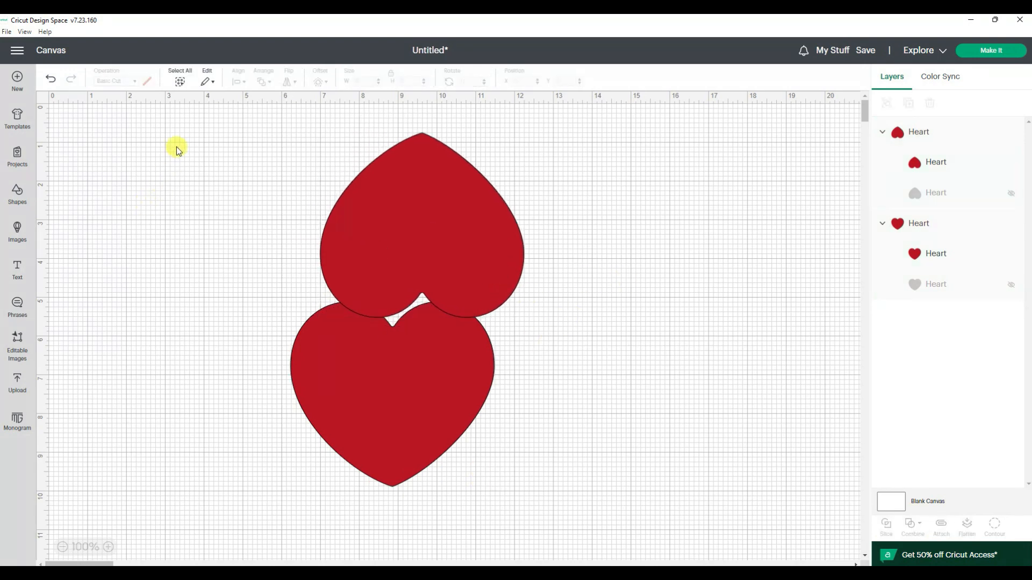
Align both hearts on their horizontal centers and combine them with Unite.
drag(189, 111, 634, 524)
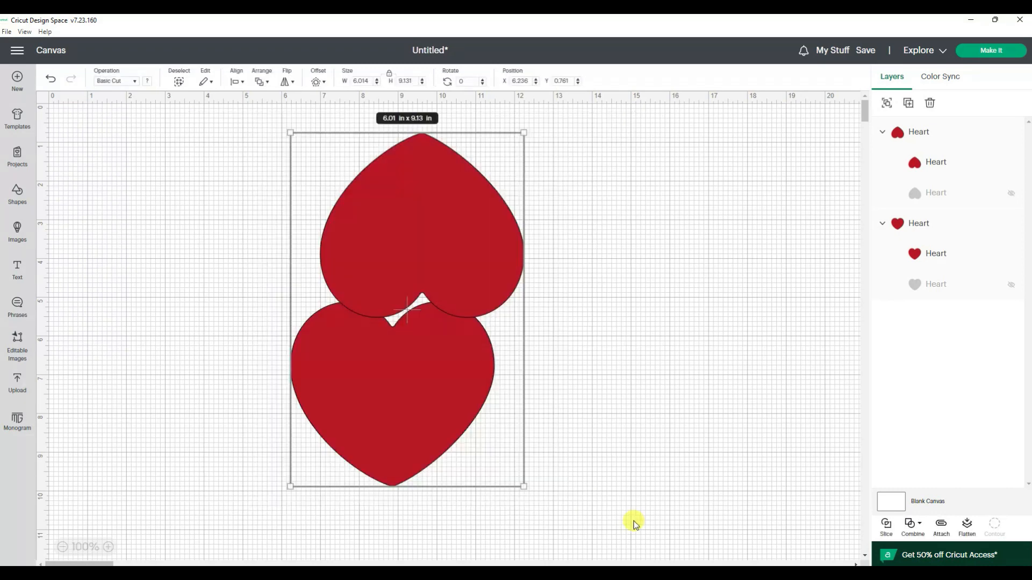
click(237, 83)
click(257, 125)
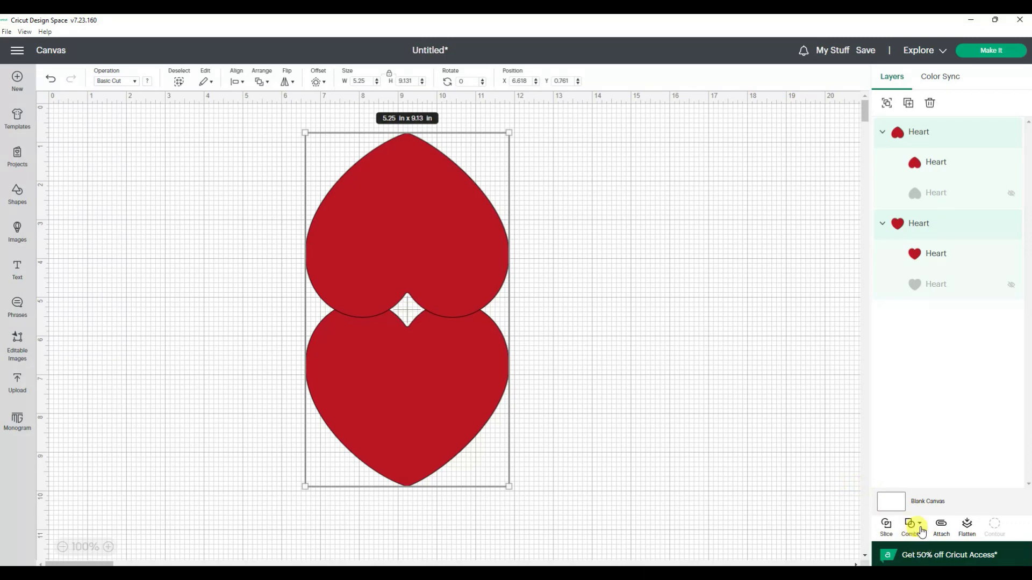
click(918, 529)
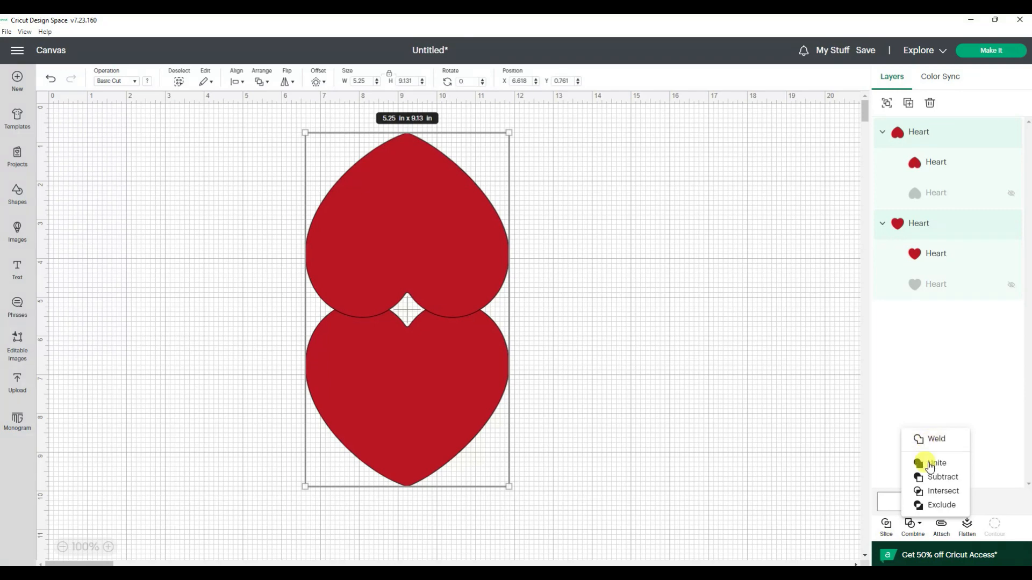
click(930, 465)
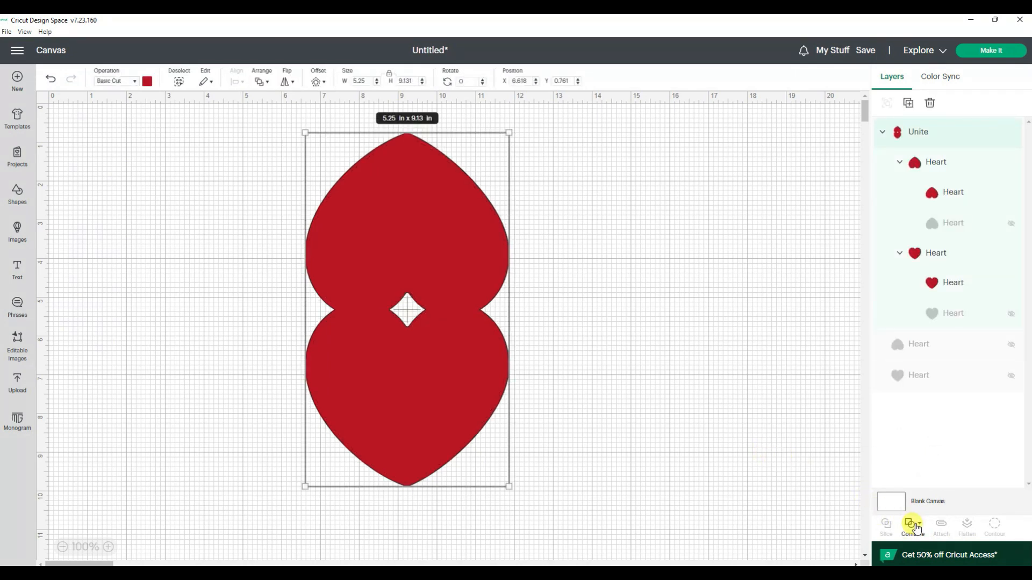
click(917, 528)
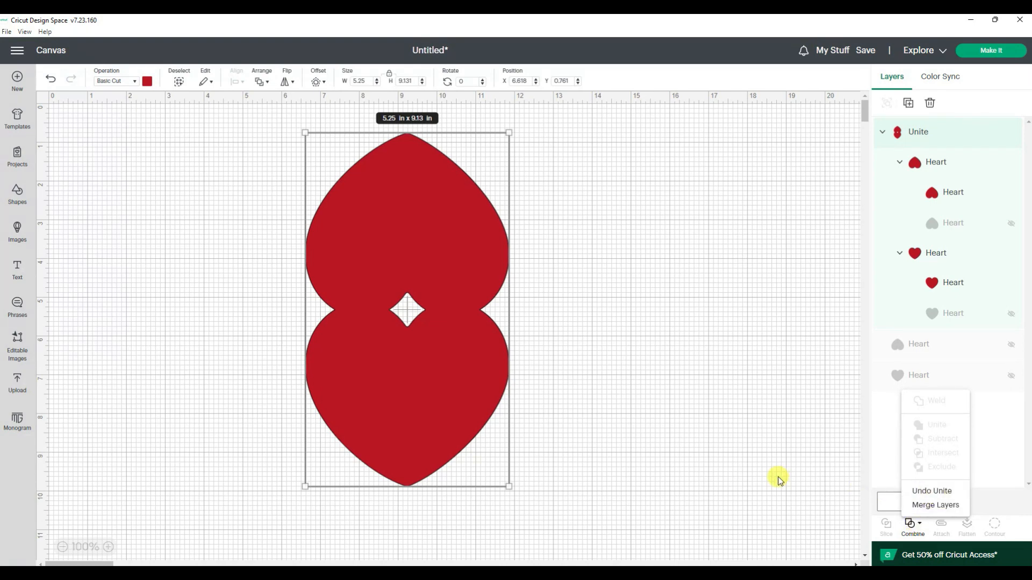
click(772, 471)
click(785, 452)
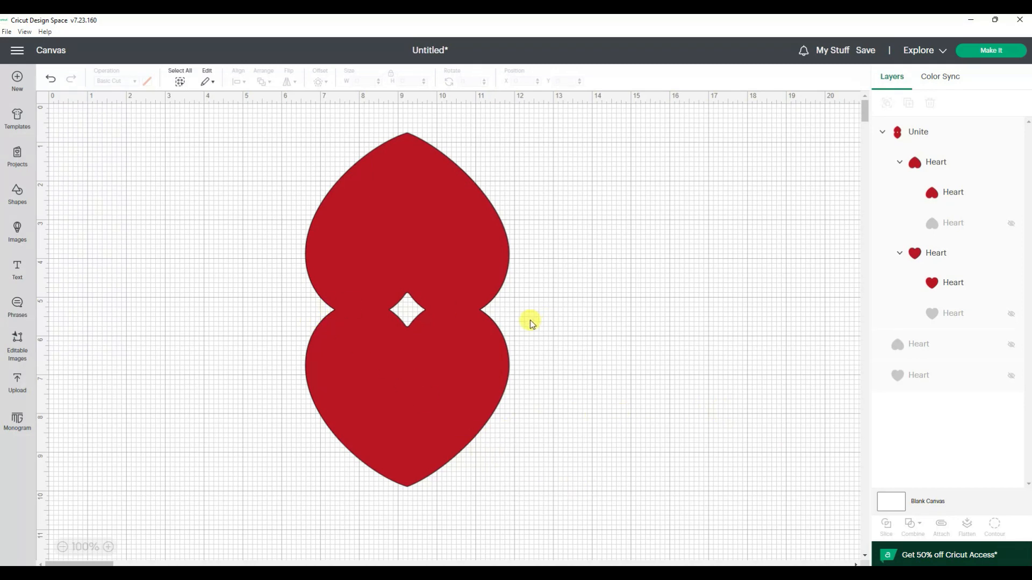
Add a score line rotated to 90°, stretched to about 5.35 in and placed beside the hearts, roughly level with their join.
click(16, 192)
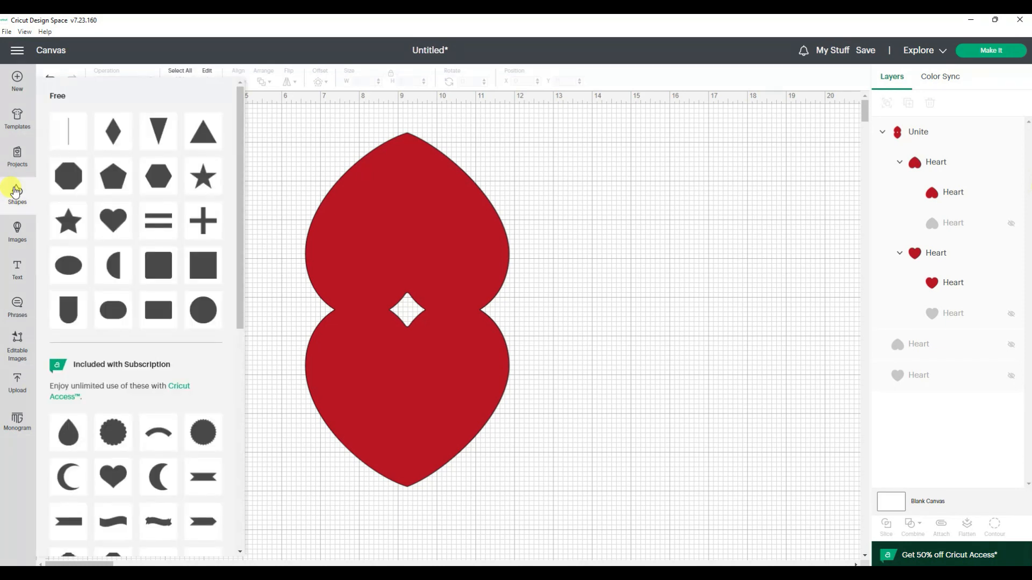
click(64, 129)
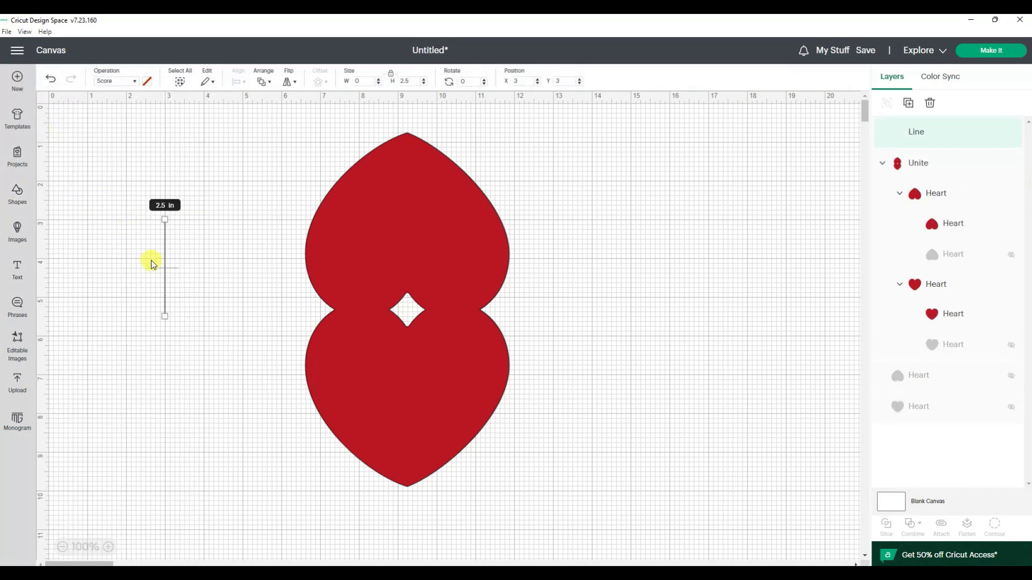
click(465, 81)
text(90)
key(Return)
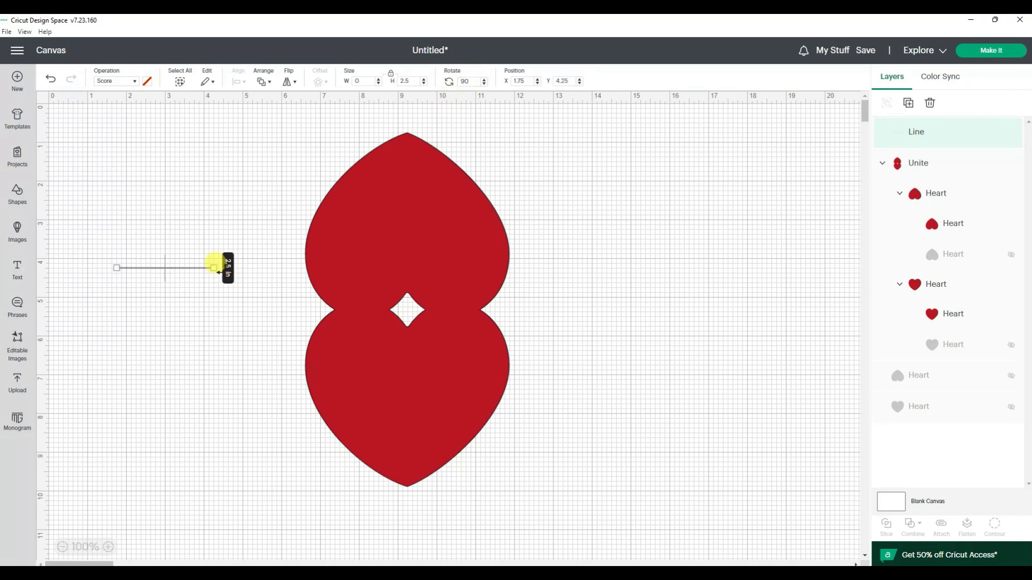
drag(212, 267, 323, 268)
drag(246, 272, 235, 304)
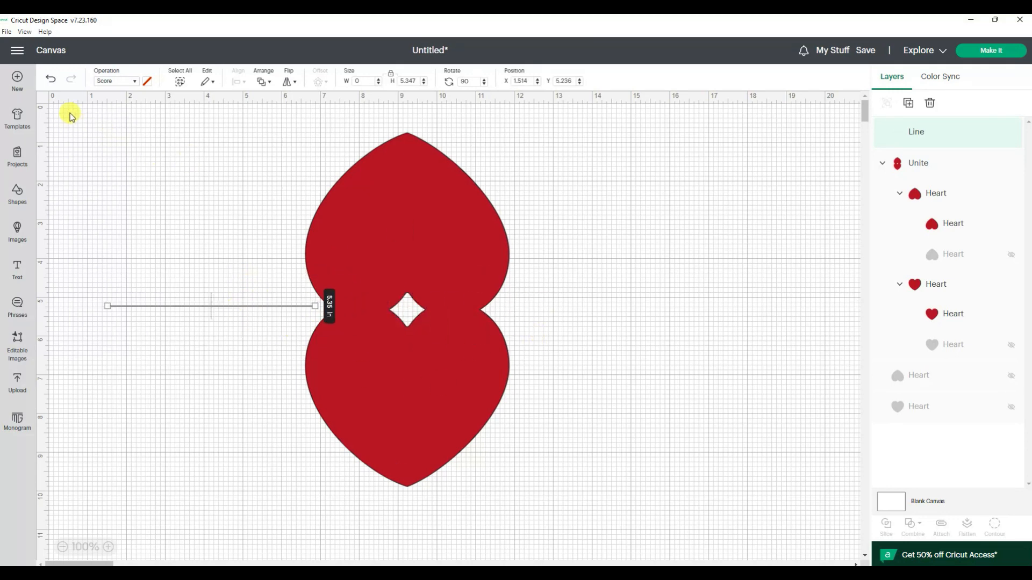
Center the score line and the united hearts on each other and attach them together.
drag(62, 109, 665, 537)
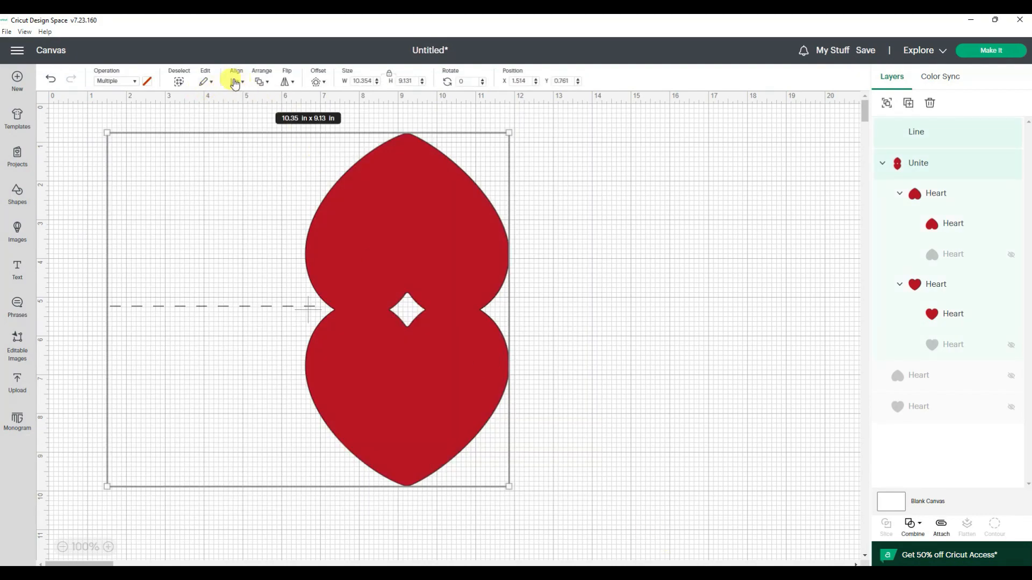
click(235, 81)
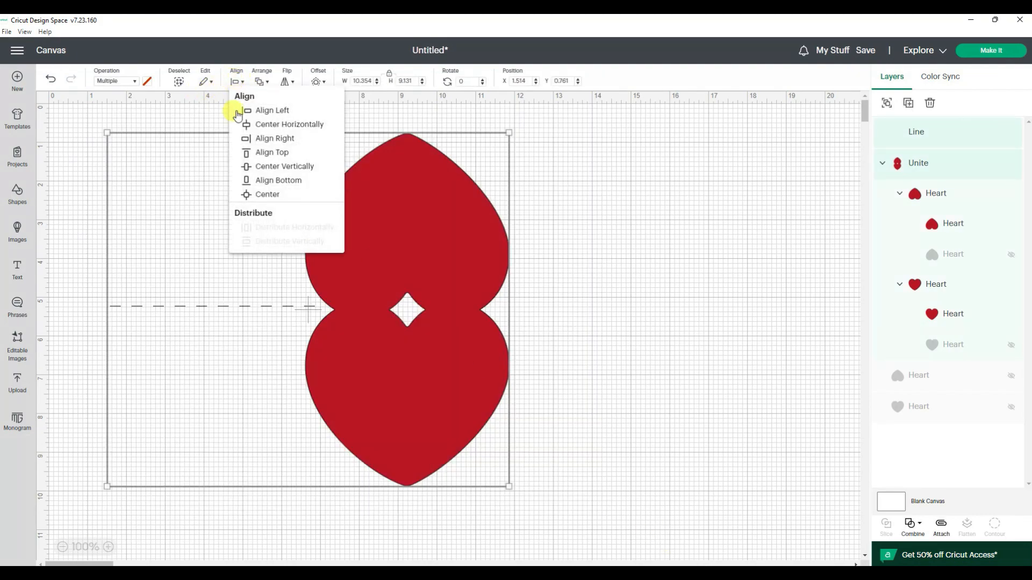
click(269, 194)
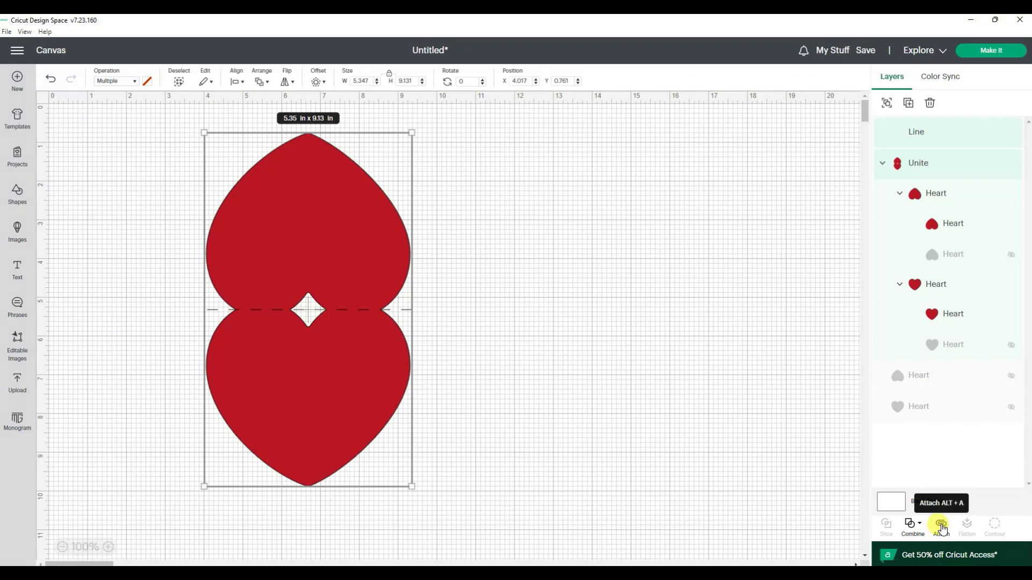
click(942, 529)
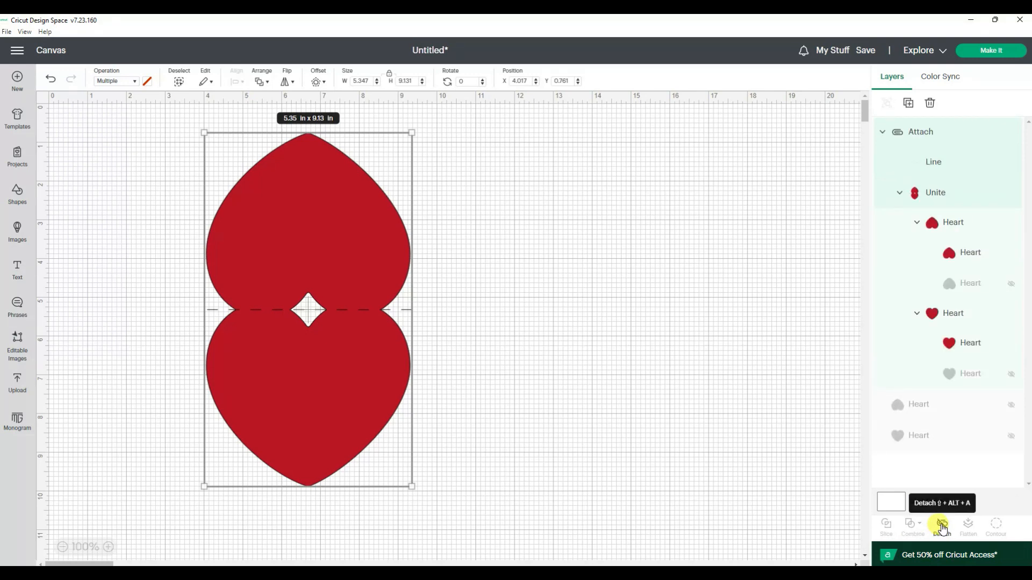
click(704, 380)
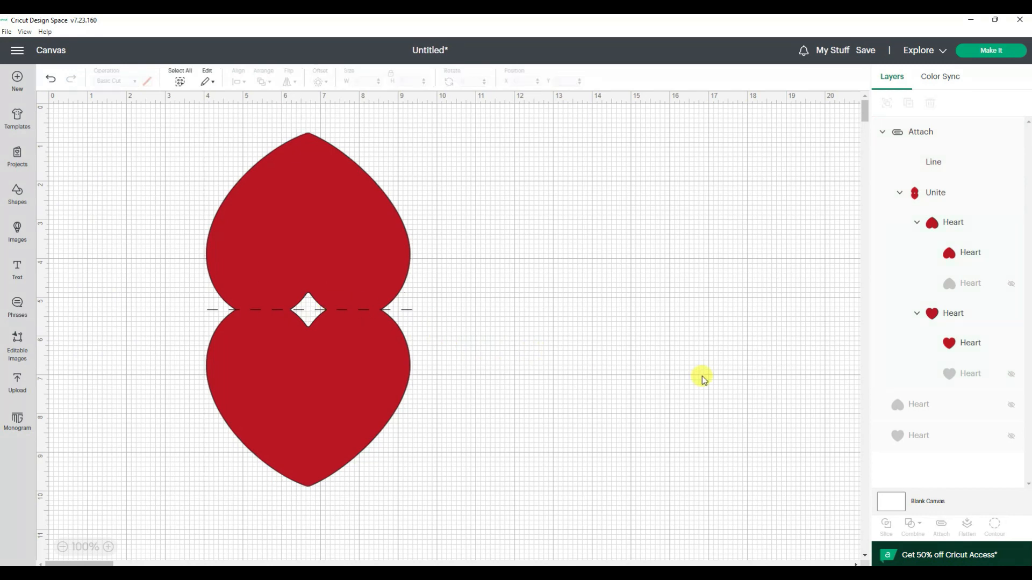